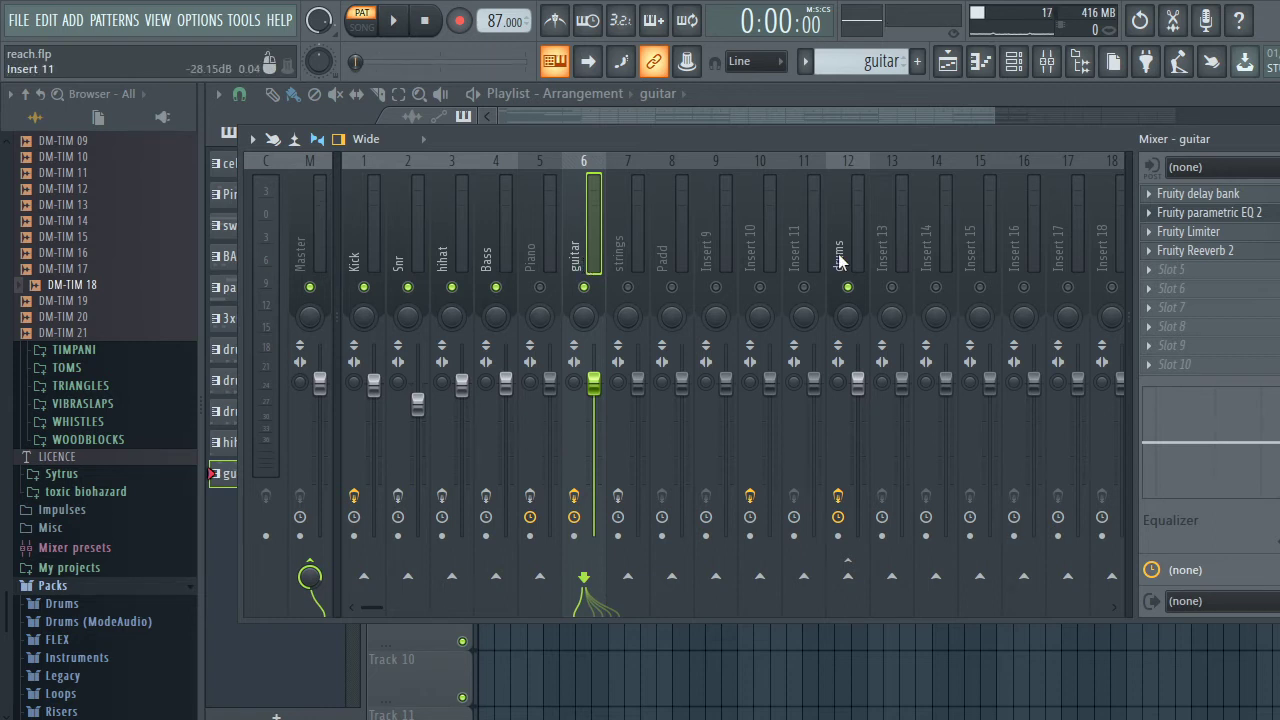
- Select the Kick insert to show its Fruity parametric EQ 2 and Fruity Limiter slots
click(375, 230)
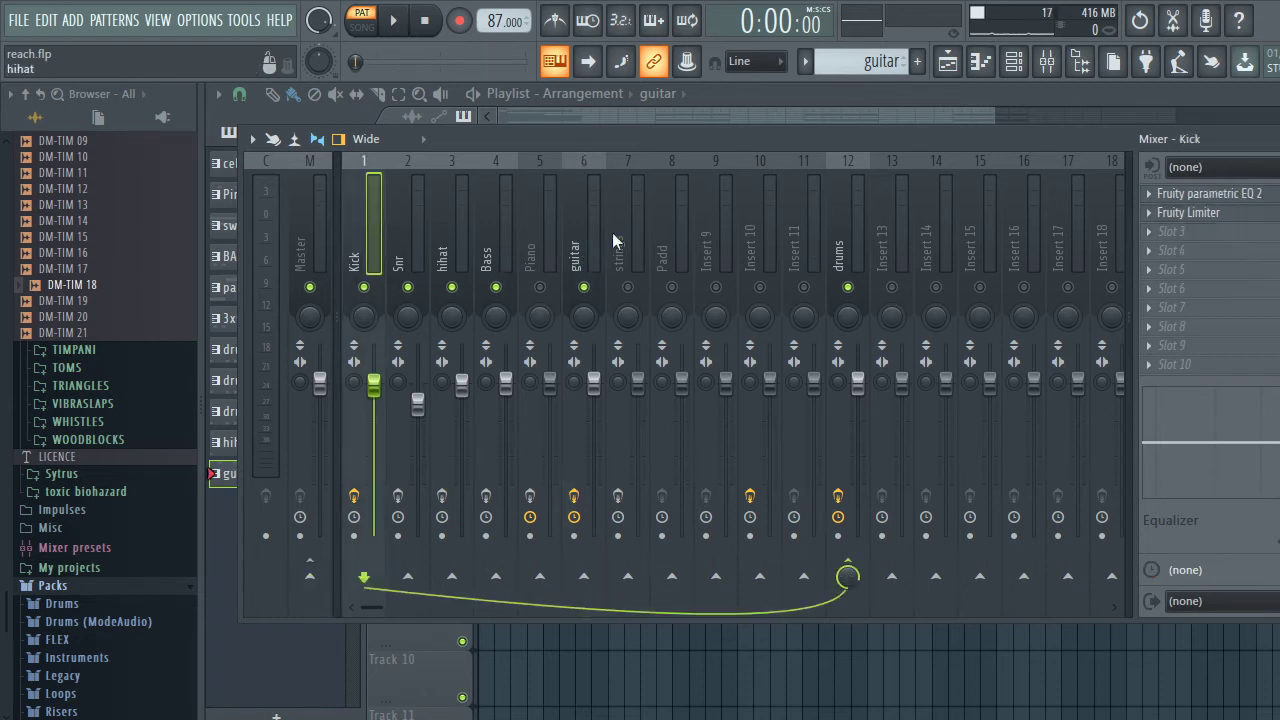
- Open the Kick's Fruity parametric EQ 2, move it aside, choose the 'drums' pattern, and audition it briefly
click(1212, 194)
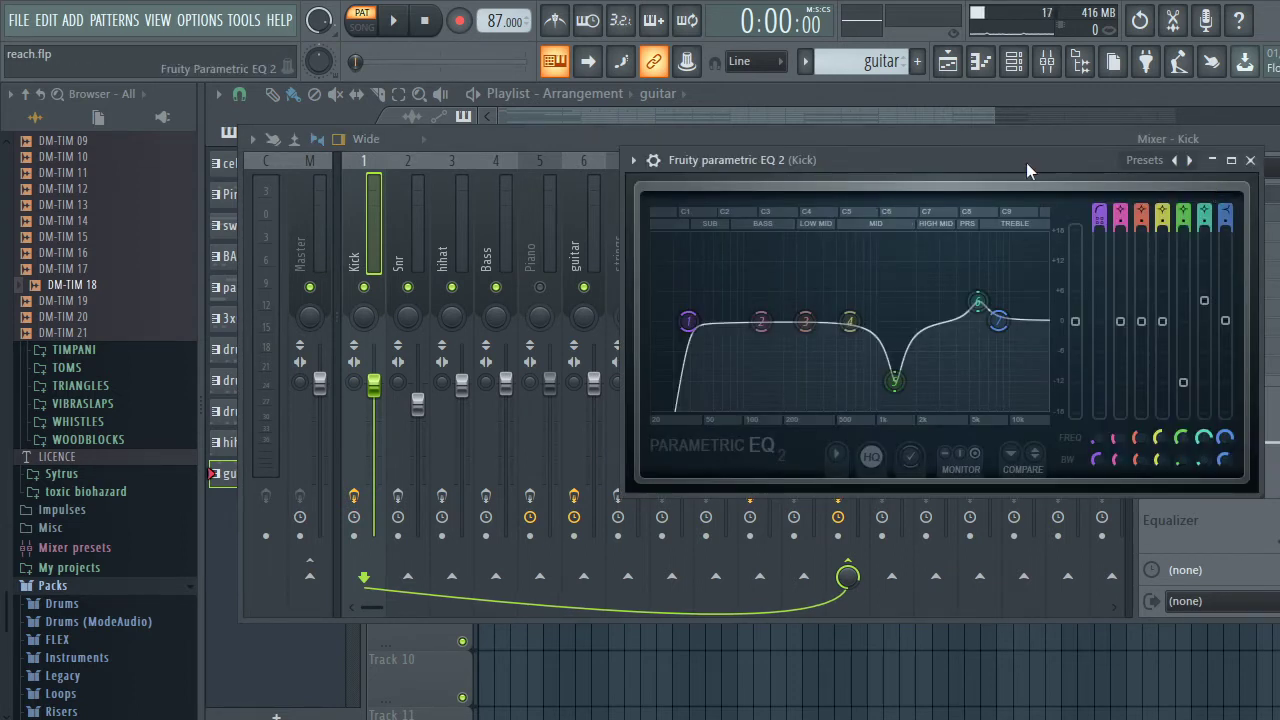
drag(1026, 162, 954, 139)
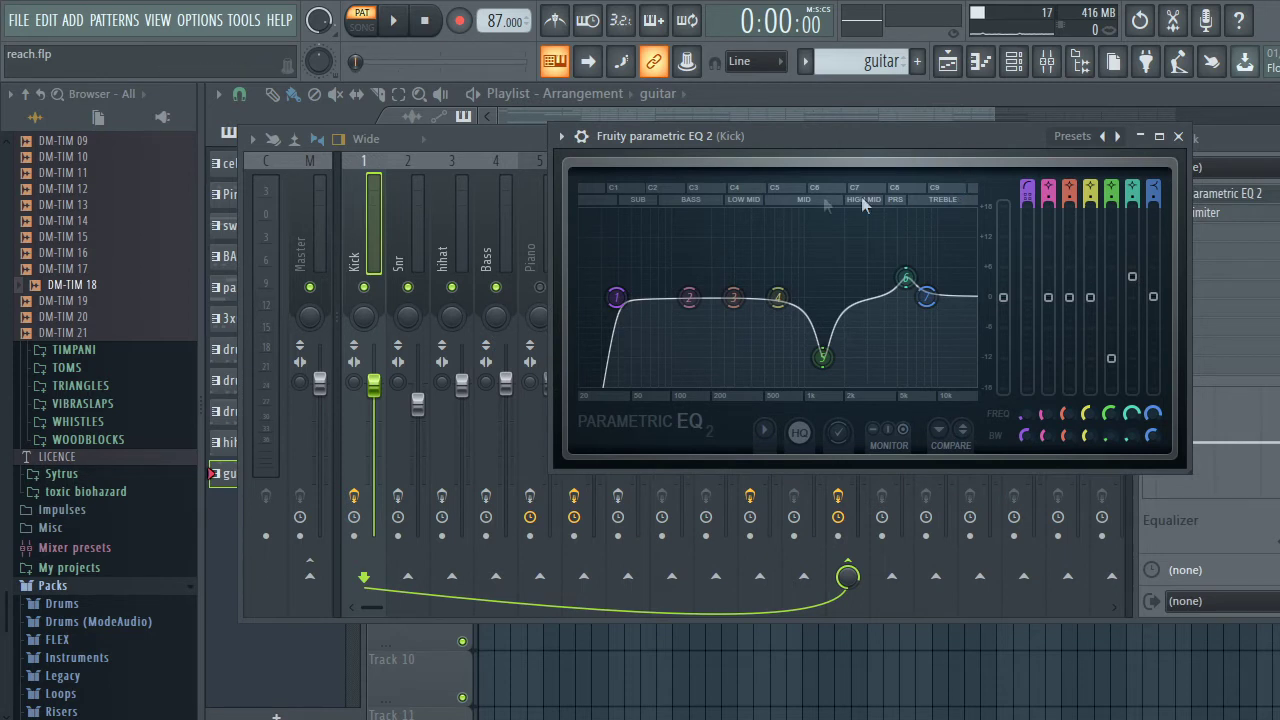
click(858, 60)
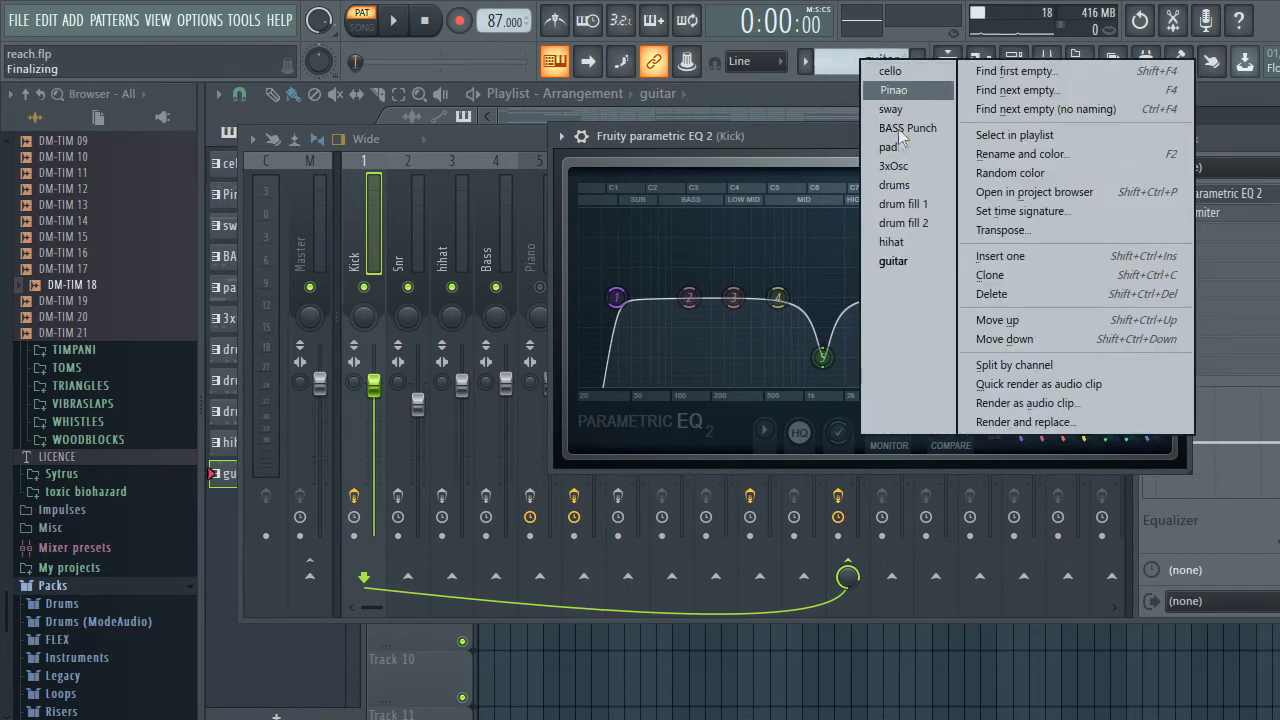
click(903, 187)
key(space)
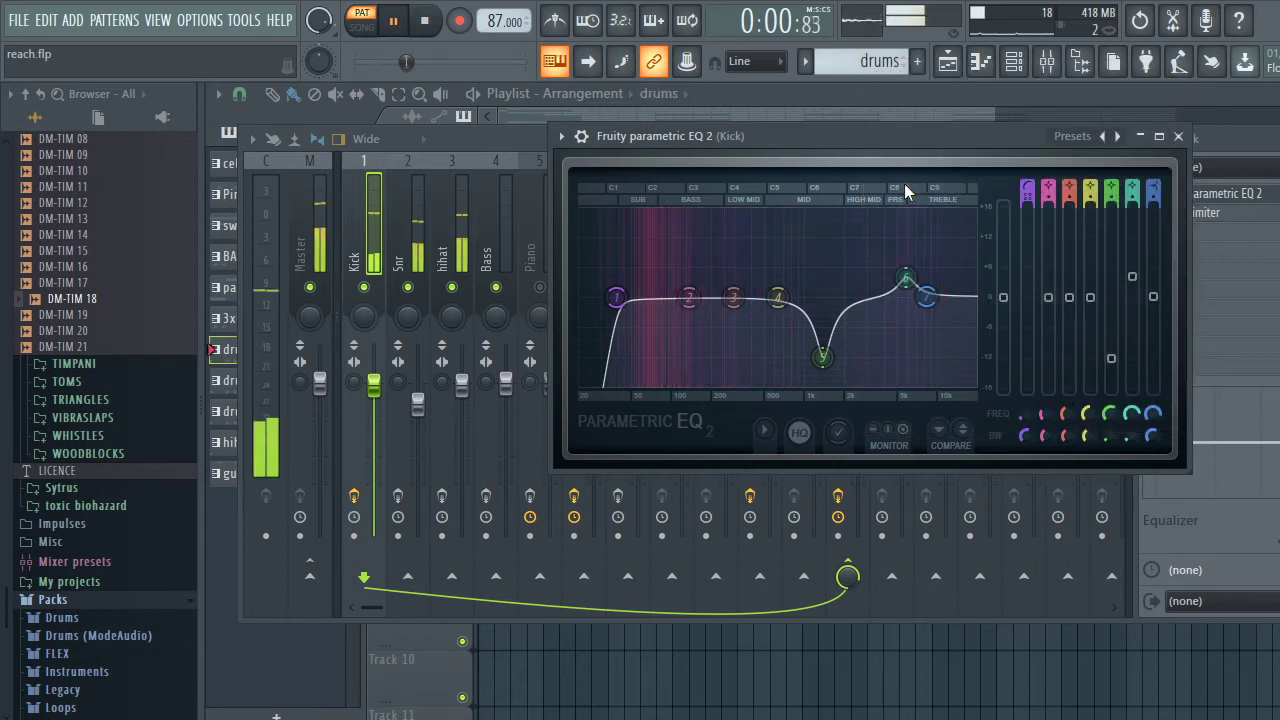
key(space)
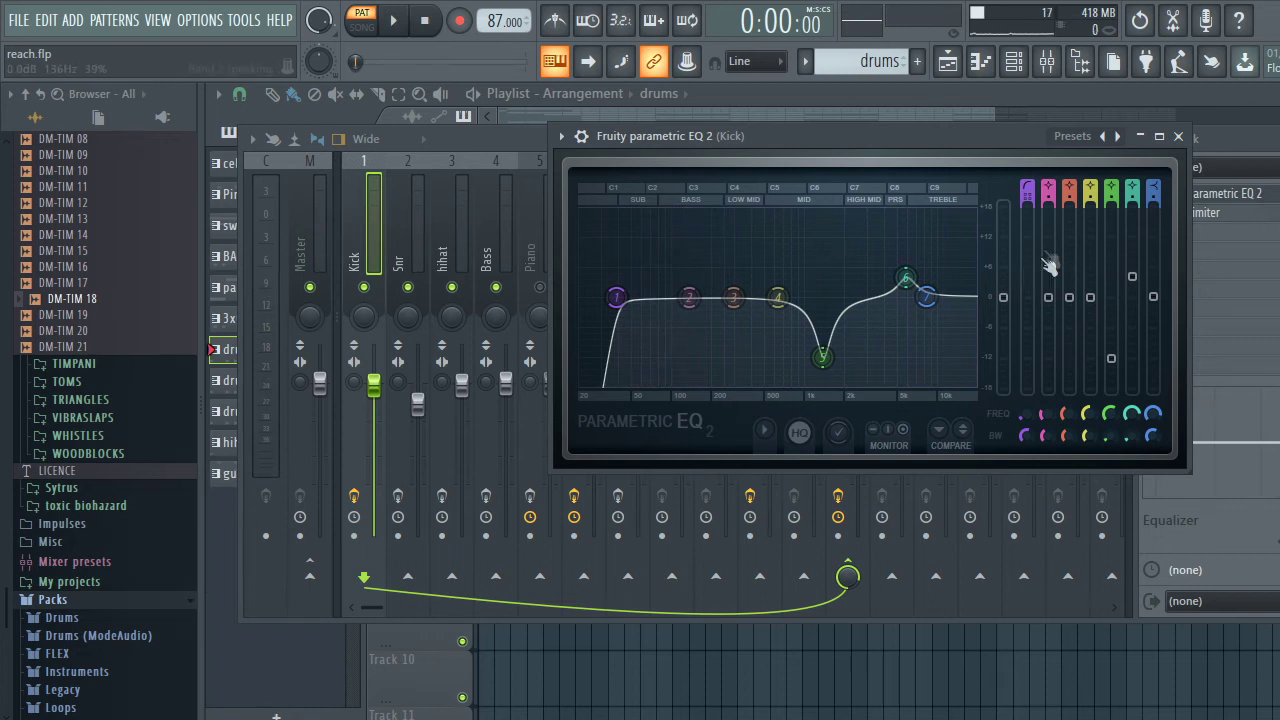
- Maximize the Kick EQ and play the drums pattern, briefly checking the Channel rack and Mixer
double_click(824, 139)
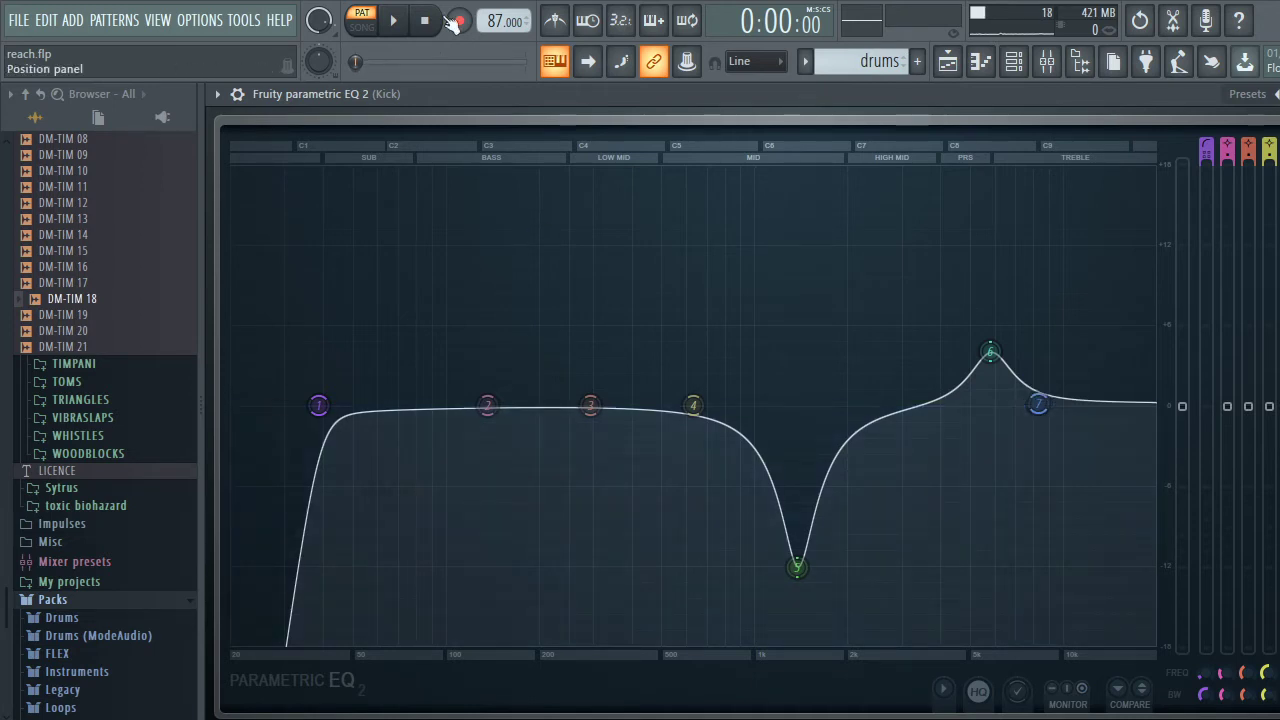
click(393, 21)
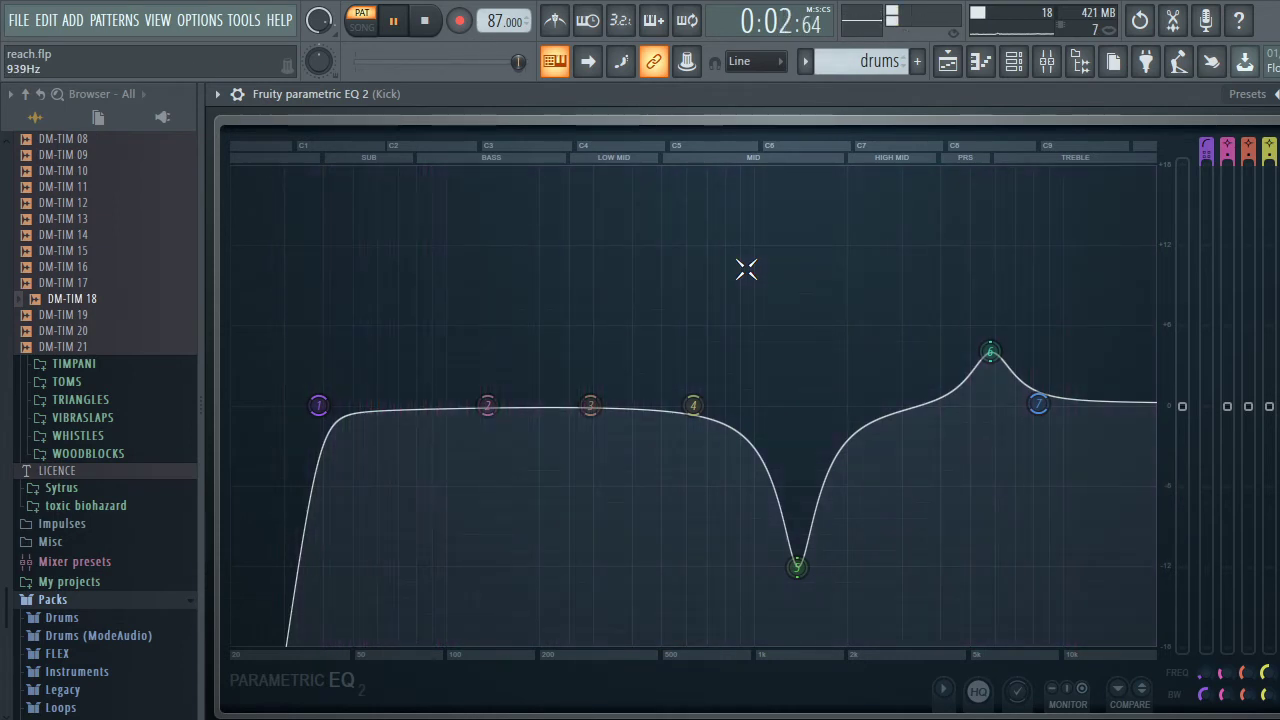
key(space)
click(982, 66)
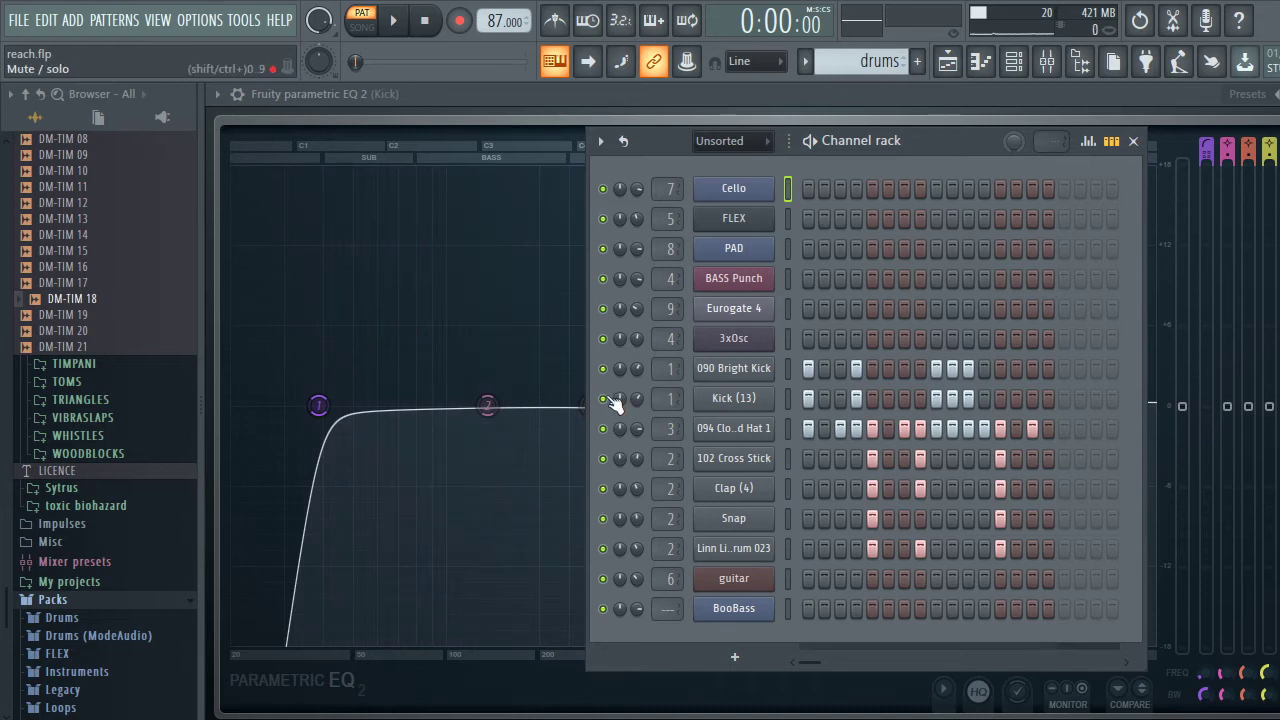
key(space)
key(F9)
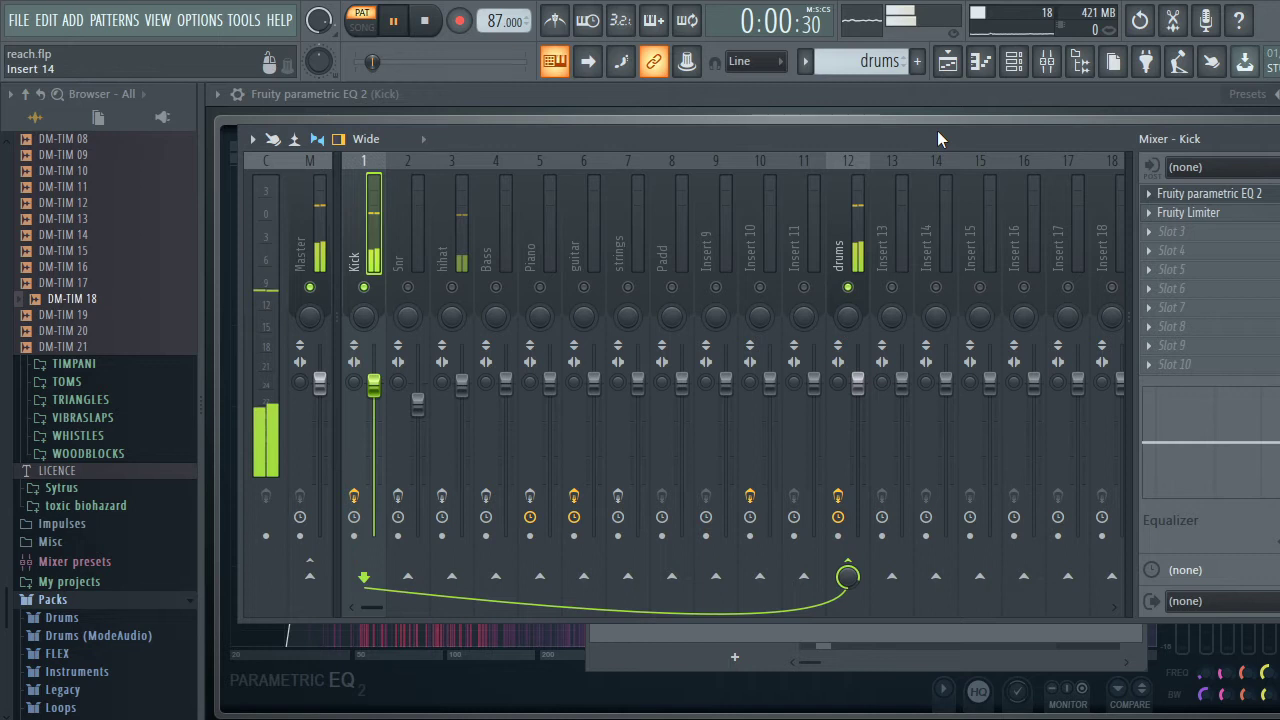
key(F9)
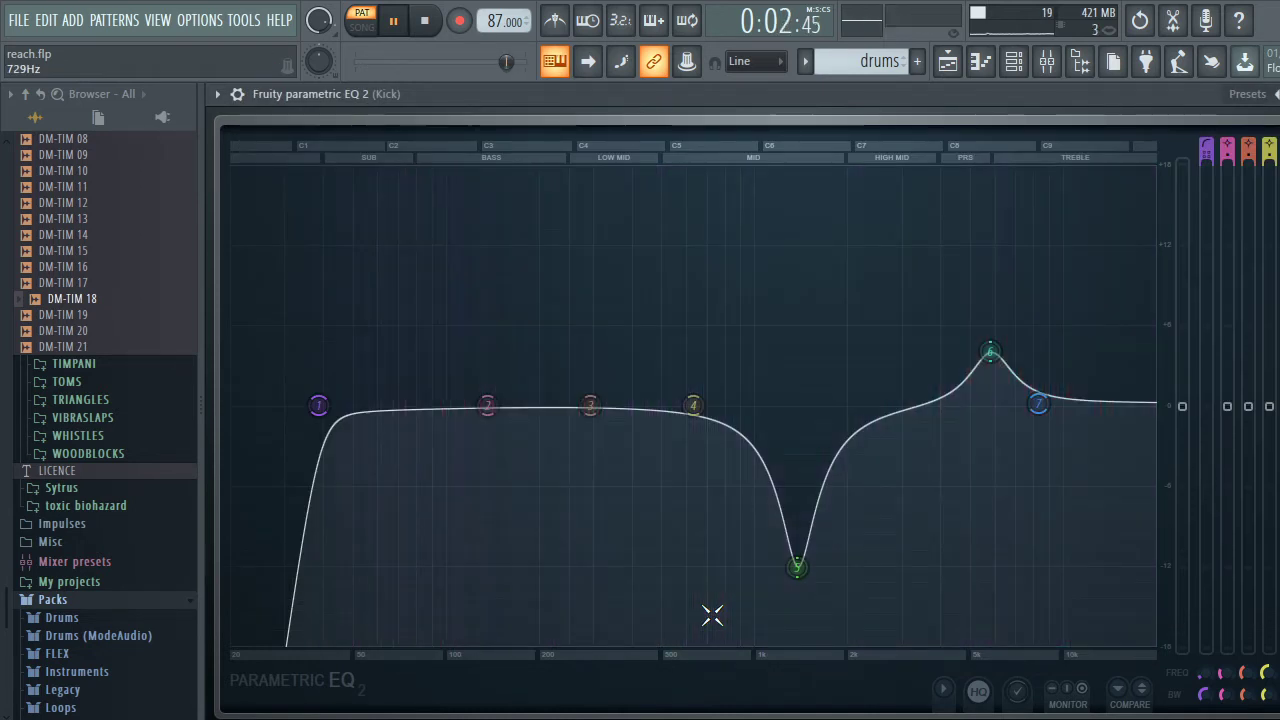
key(space)
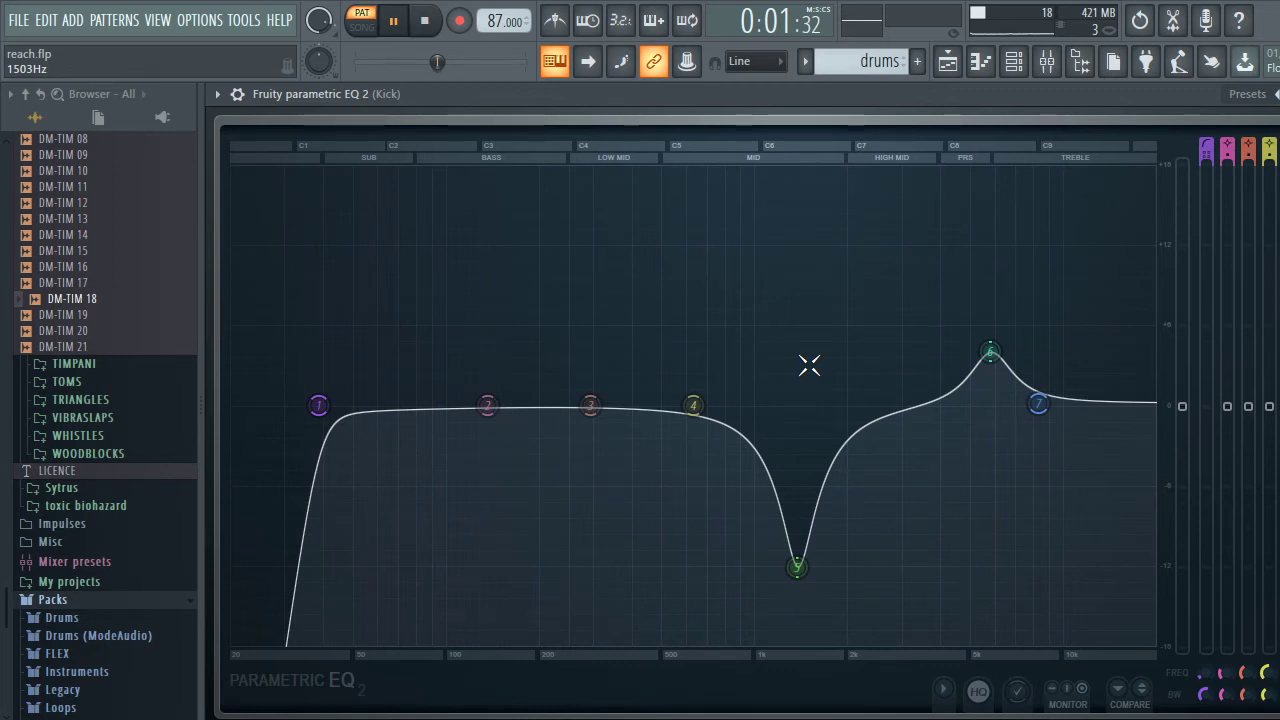
- Stop playback, nudge the Kick EQ's band 6 peak to 5947 Hz, and return to the mixer
key(space)
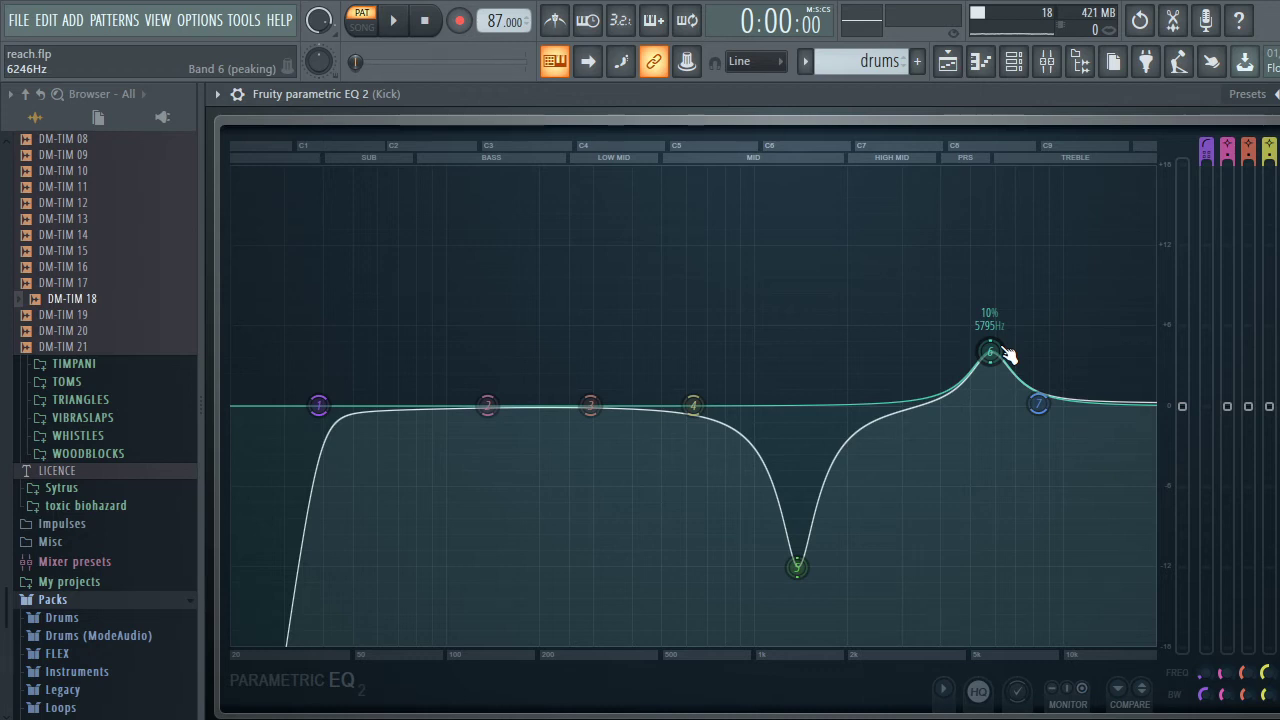
drag(1007, 356, 1001, 360)
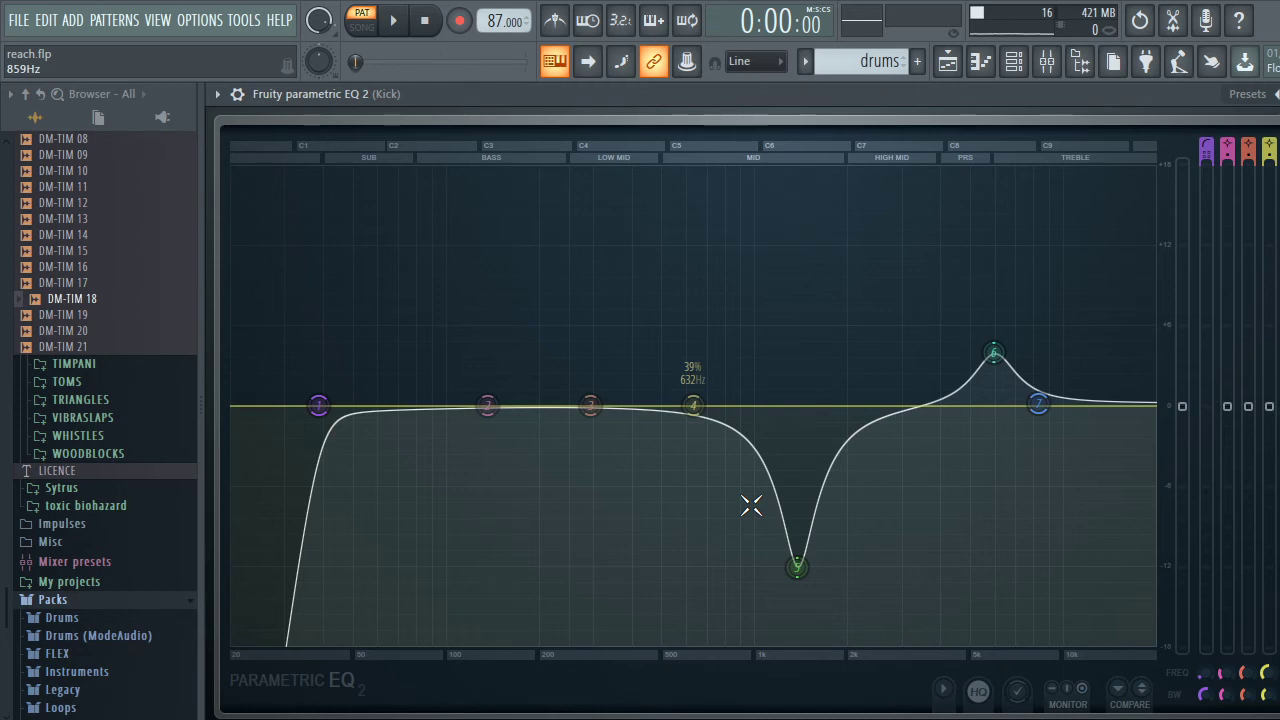
key(F9)
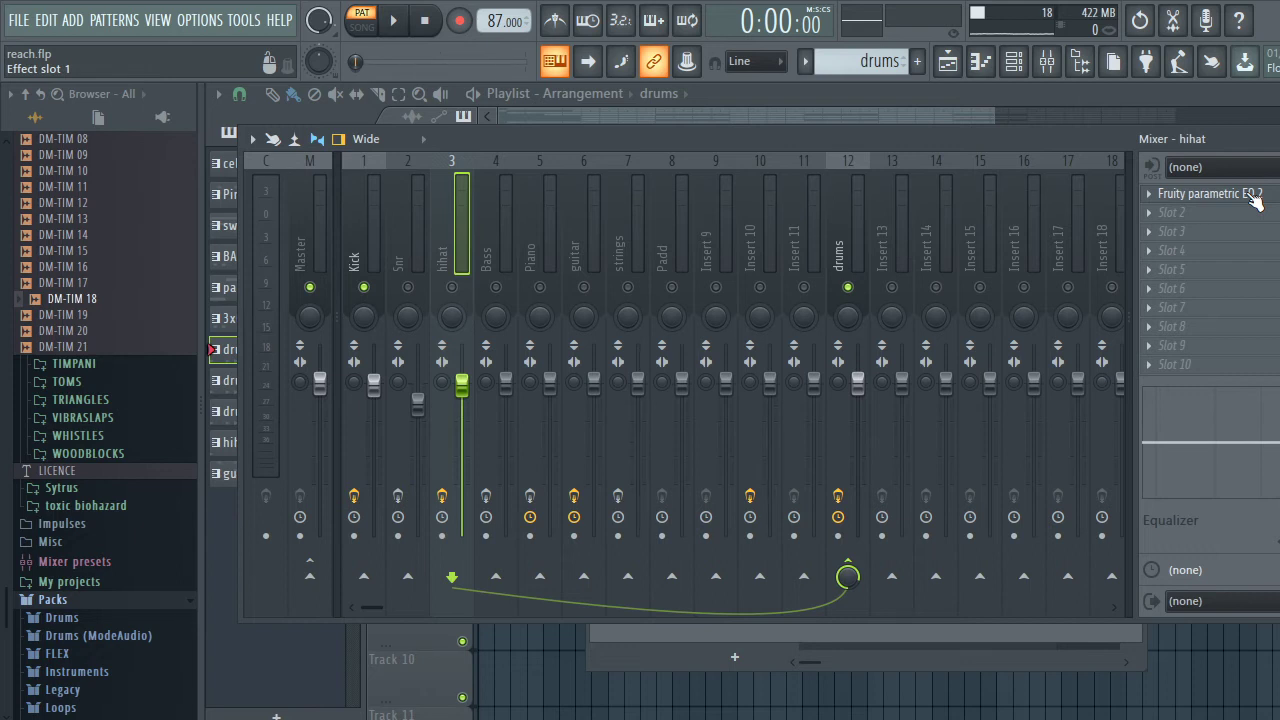
- Audition the hihat's Fruity parametric EQ 2 during playback, then close it
click(1210, 194)
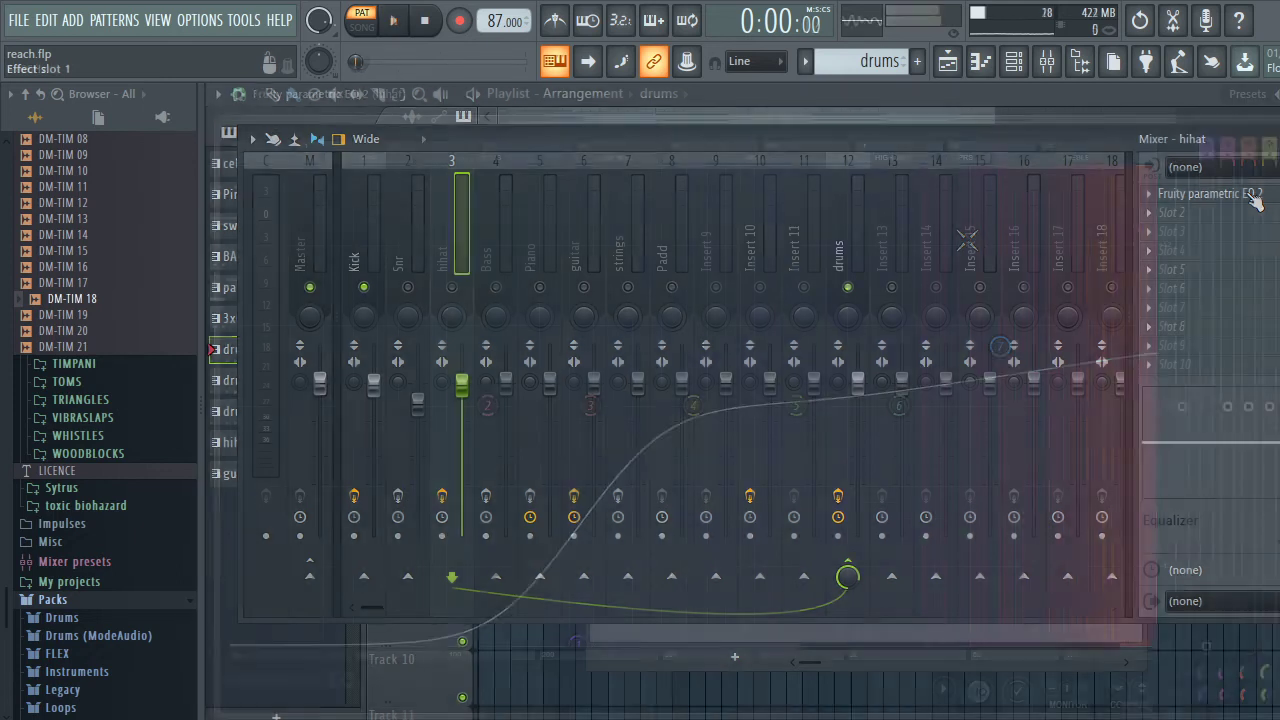
key(space)
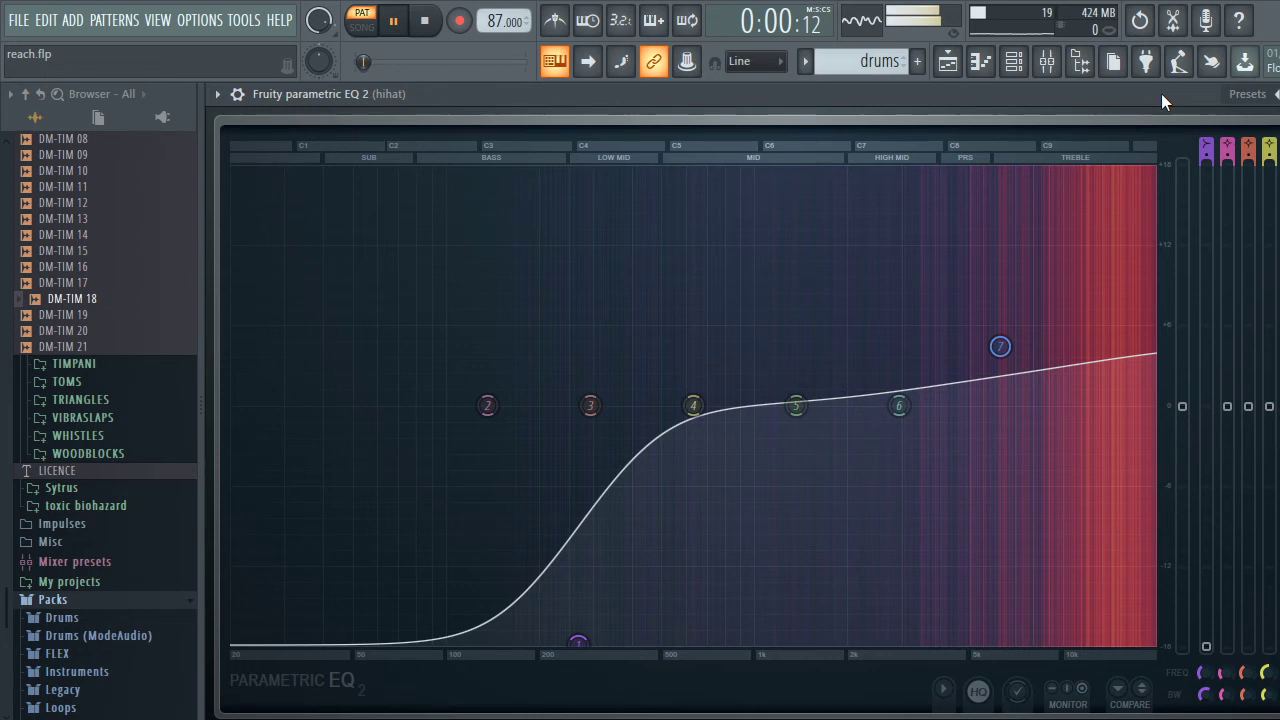
key(space)
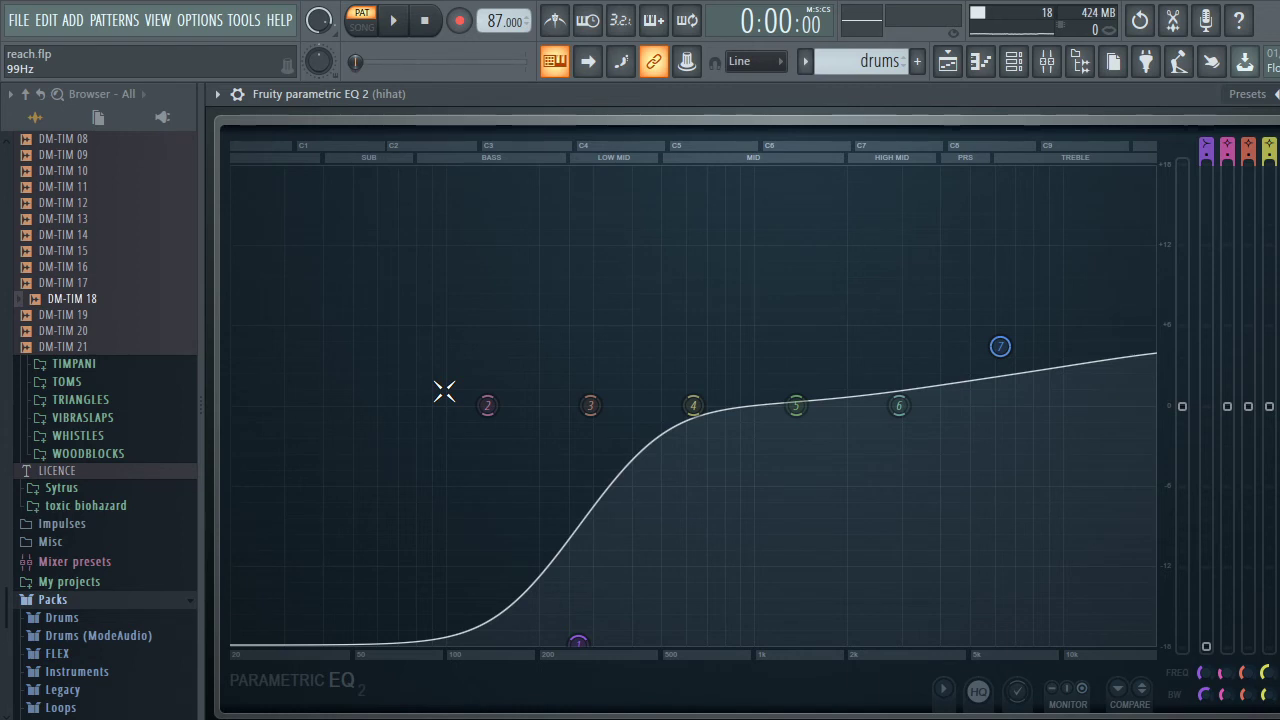
key(Escape)
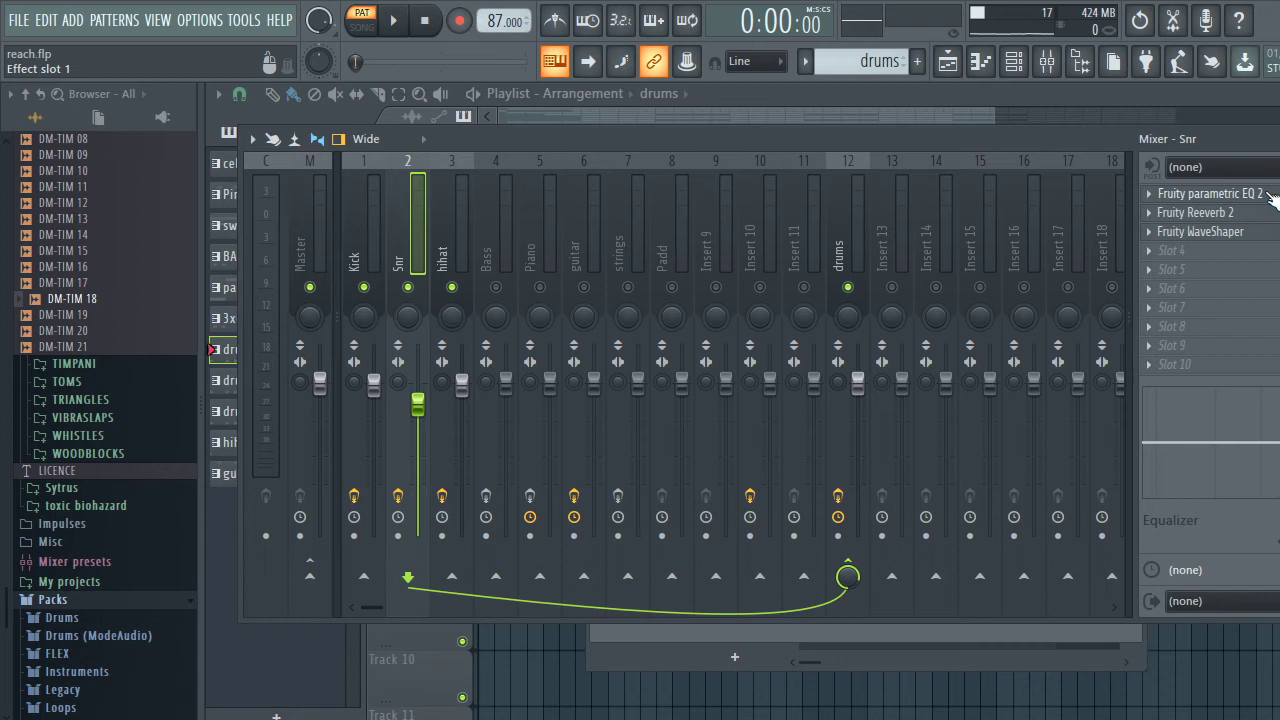
key(space)
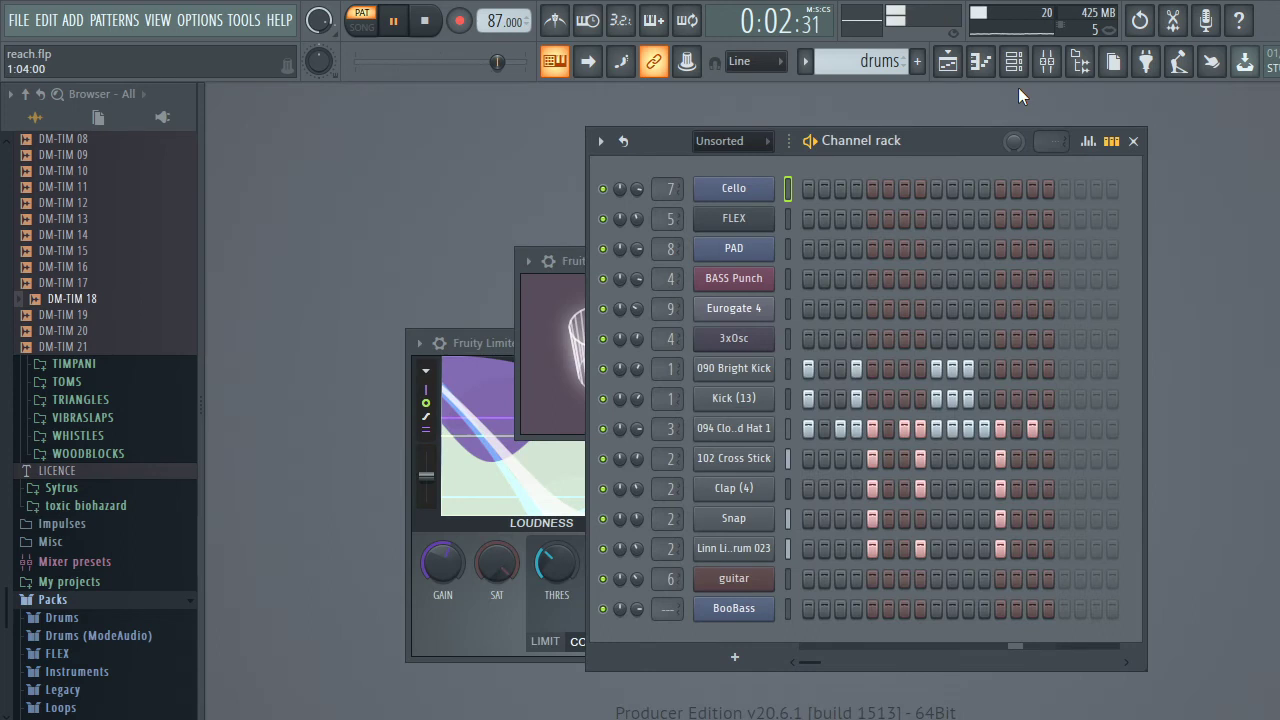
key(space)
click(1047, 61)
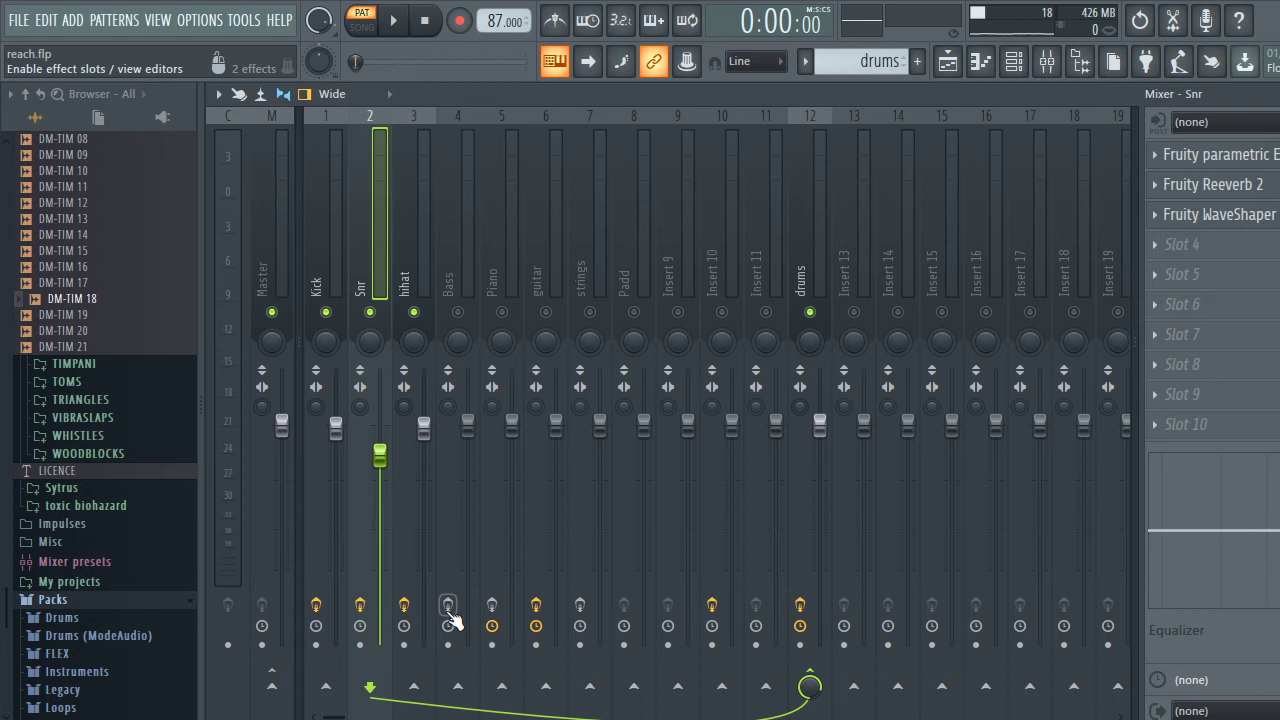
- Select the Bass insert, then show the Playlist in song mode with the playhead at bar 10
click(464, 237)
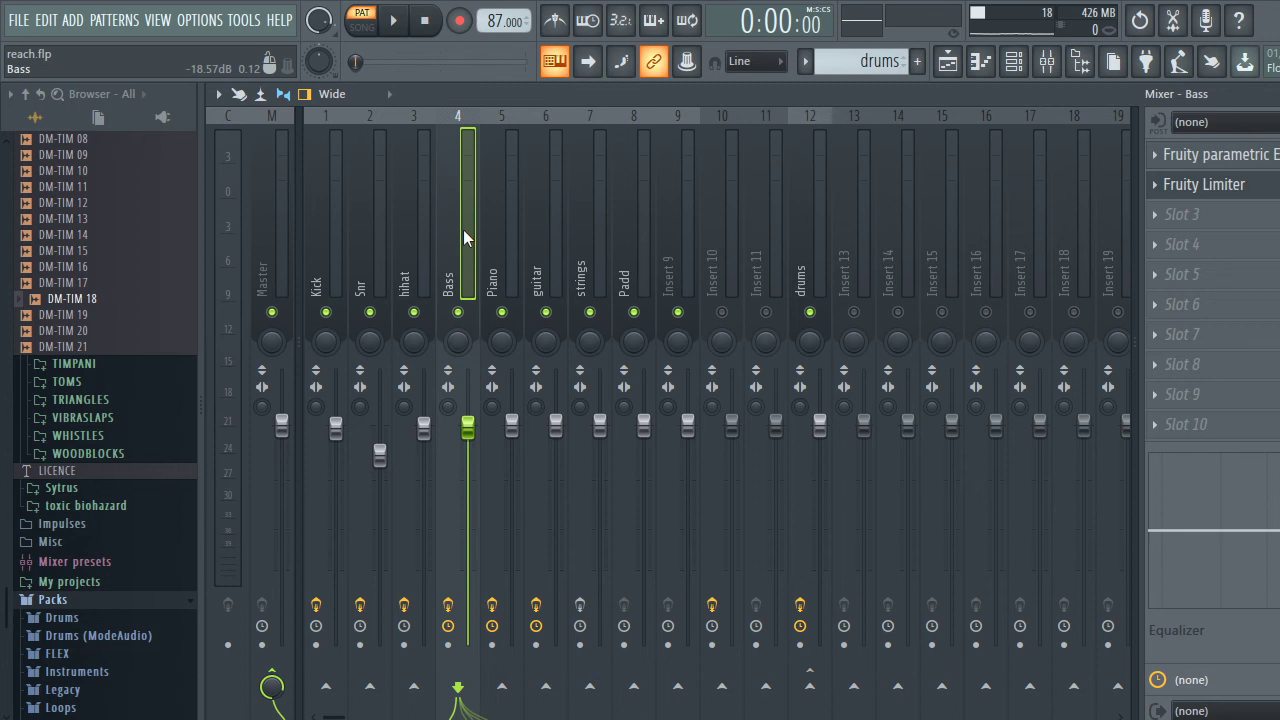
key(F5)
click(628, 137)
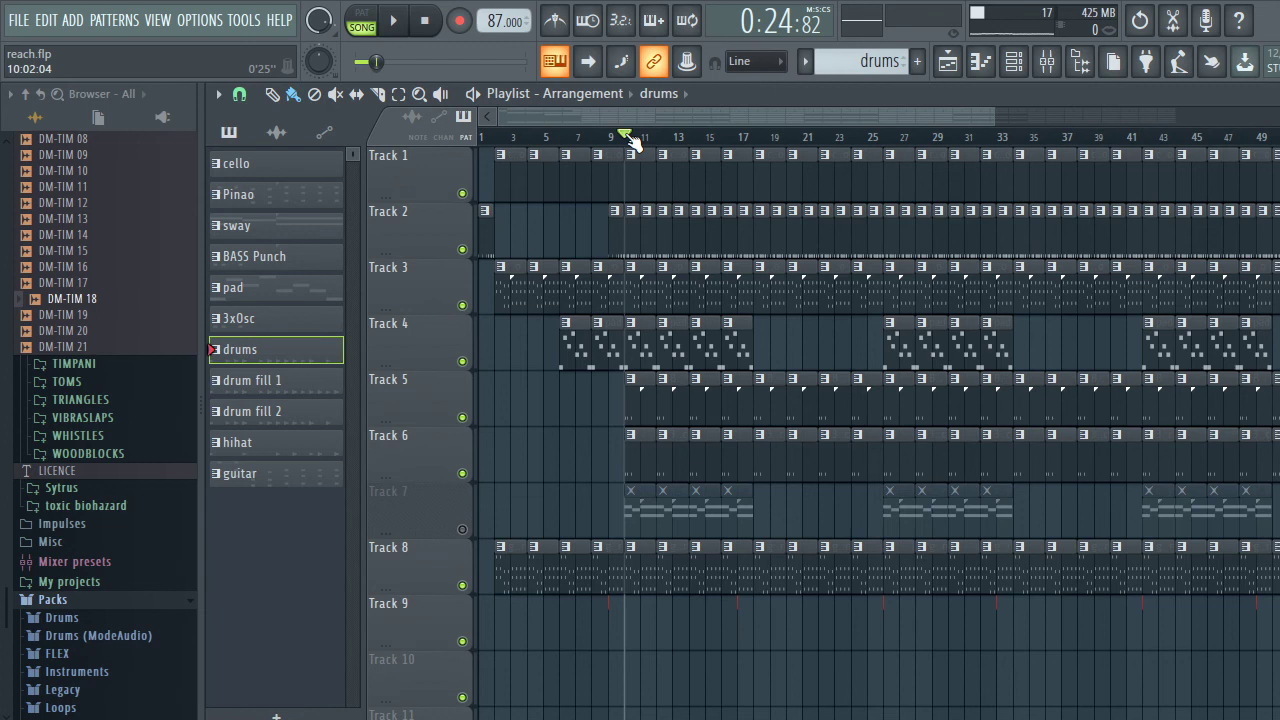
key(space)
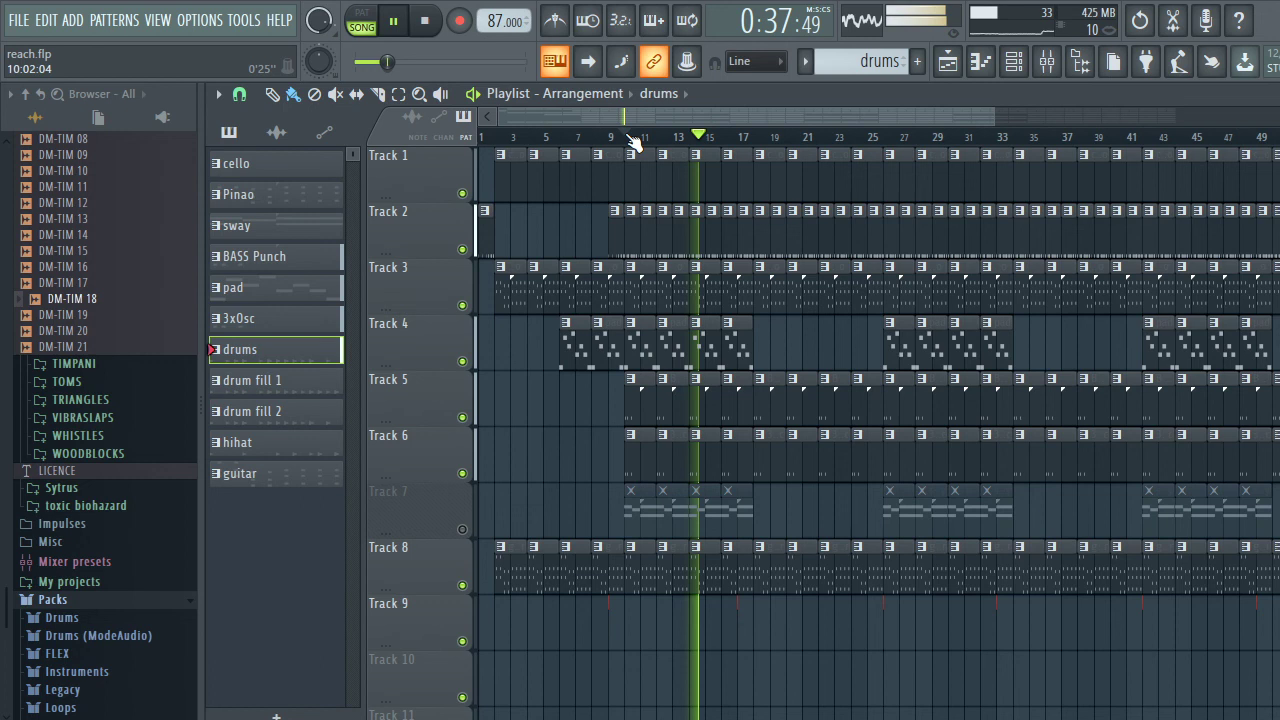
key(space)
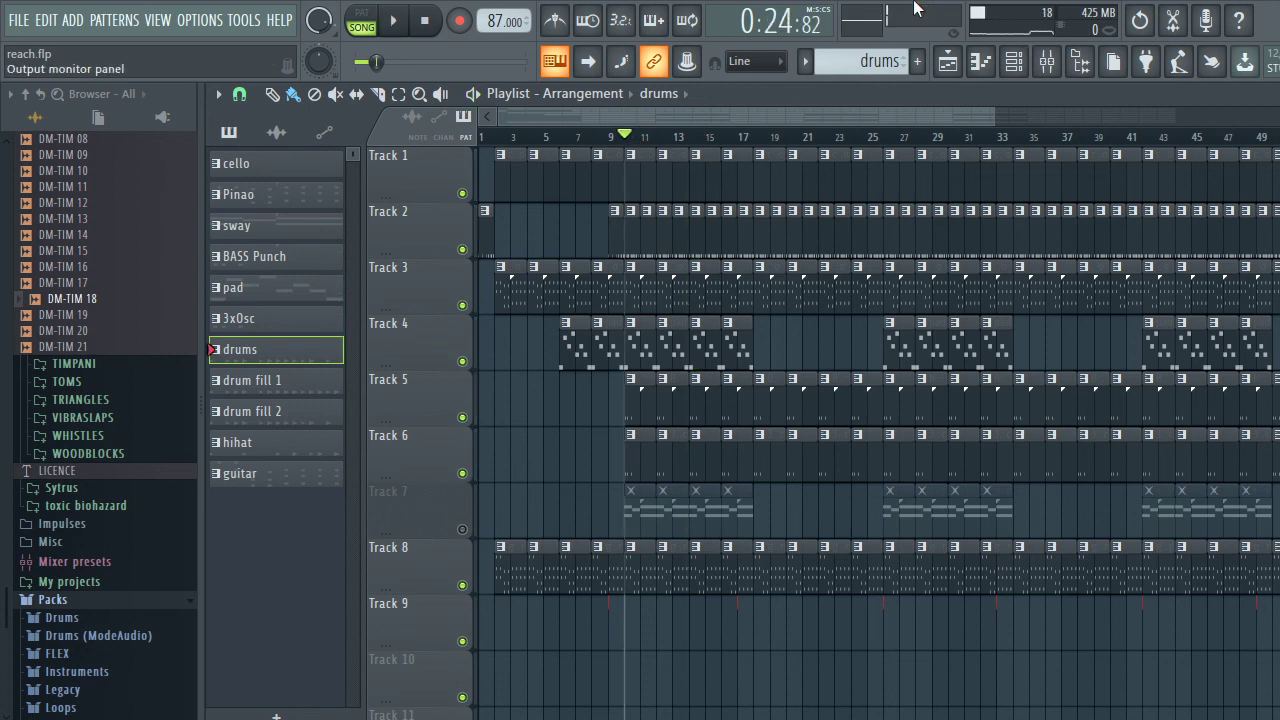